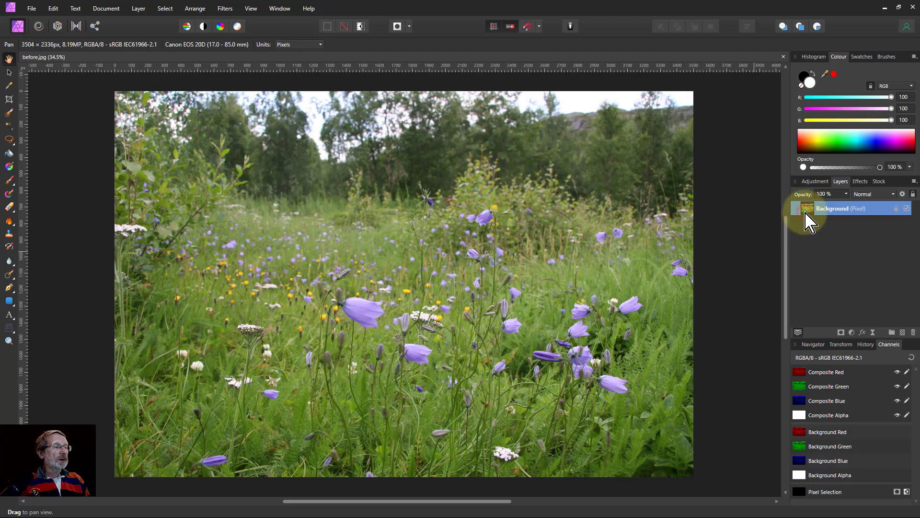
# - Duplicate the meadow photo's Background layer with Ctrl+J
pyautogui.hotkey('ctrl', 'j')
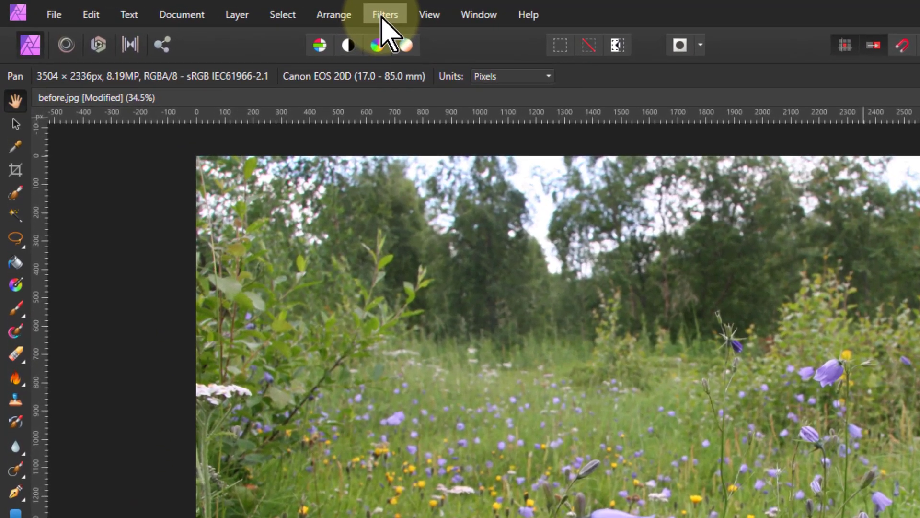
# - Apply Filters > Detect > Detect Edges to the duplicate Background layer
pyautogui.click(383, 17)
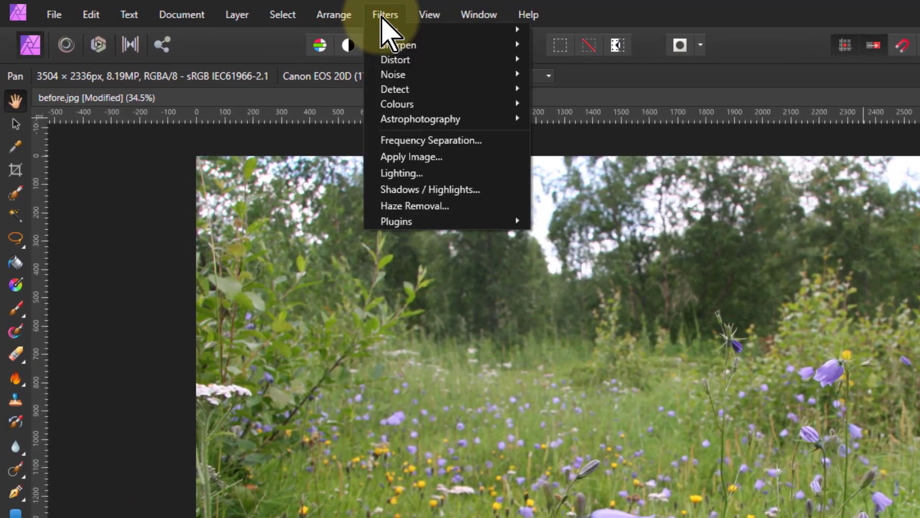
pyautogui.moveTo(439, 91)
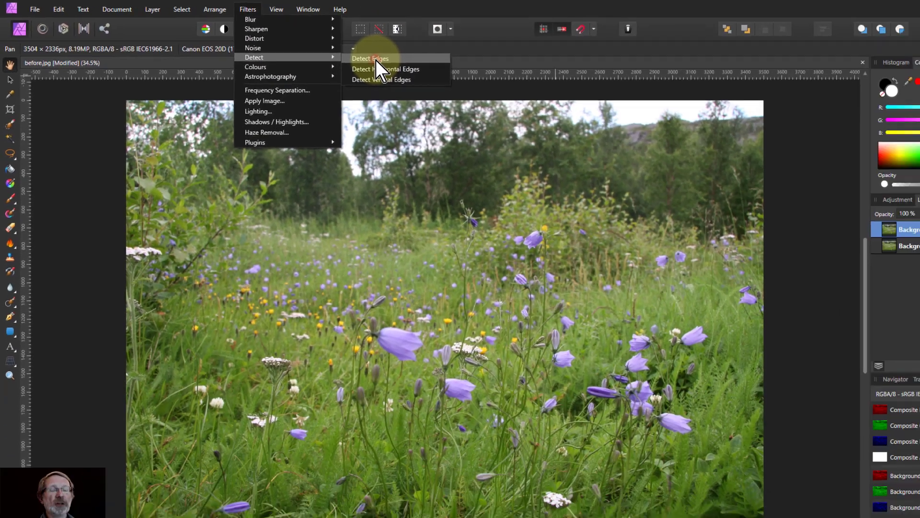
pyautogui.click(575, 91)
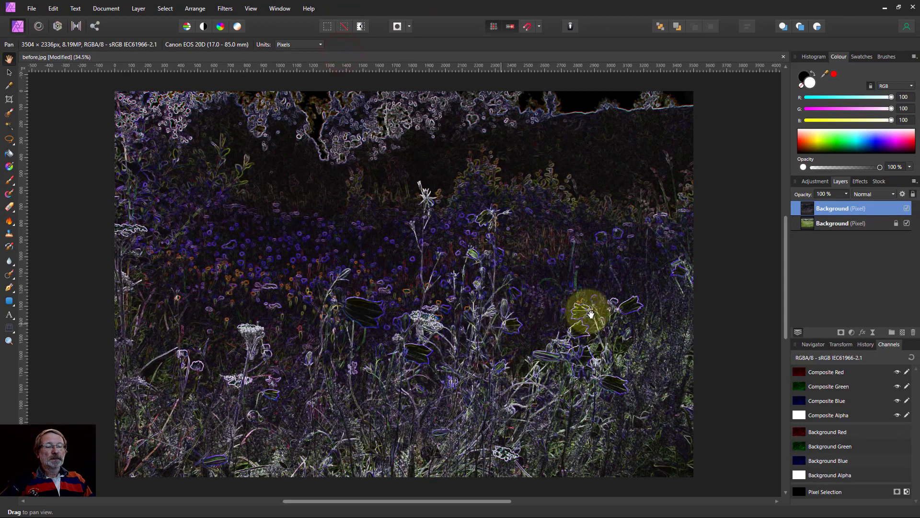
# - Select the edge-detected layer and zoom in to inspect the glowing outlines
pyautogui.click(797, 205)
pyautogui.click(437, 282)
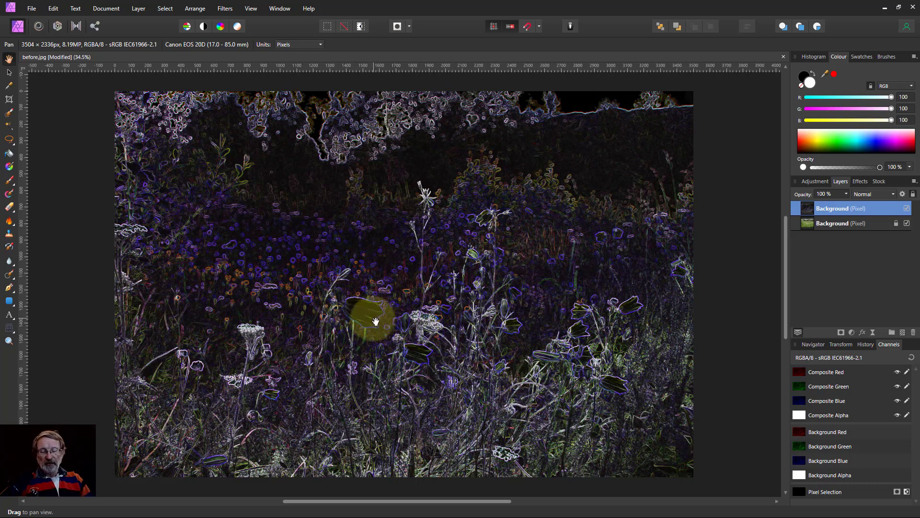
pyautogui.scroll(6, 376, 321)
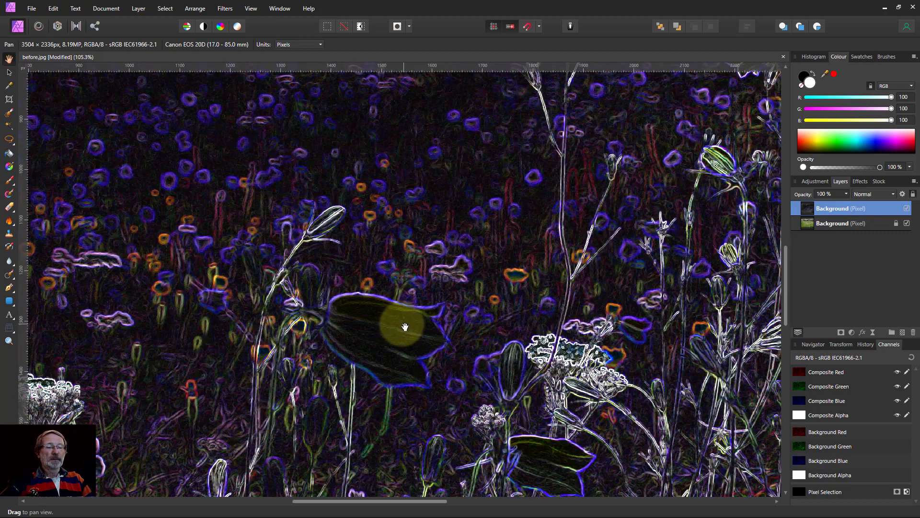
pyautogui.scroll(1, 404, 327)
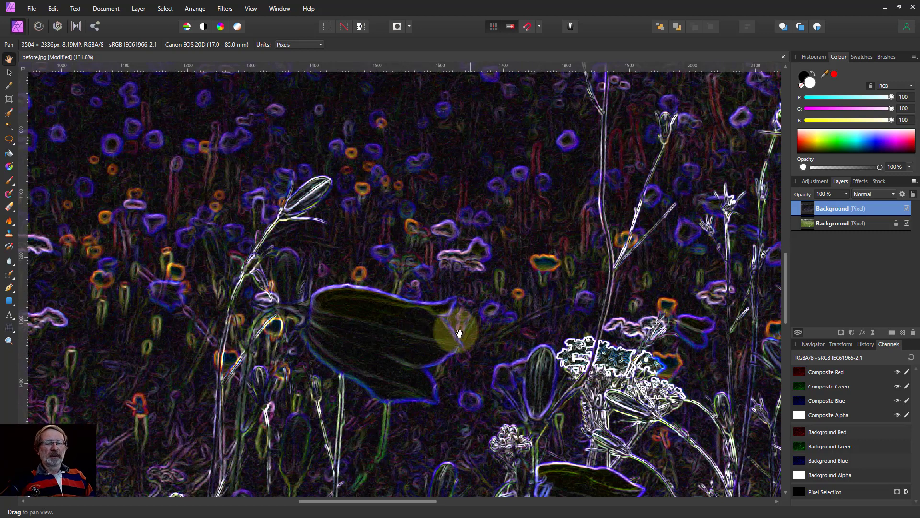
pyautogui.scroll(2, 386, 325)
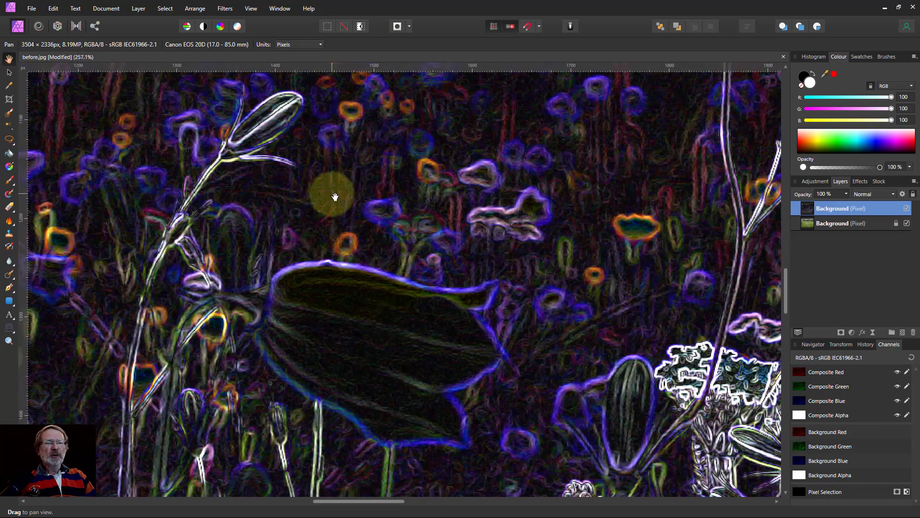
pyautogui.scroll(1, 328, 195)
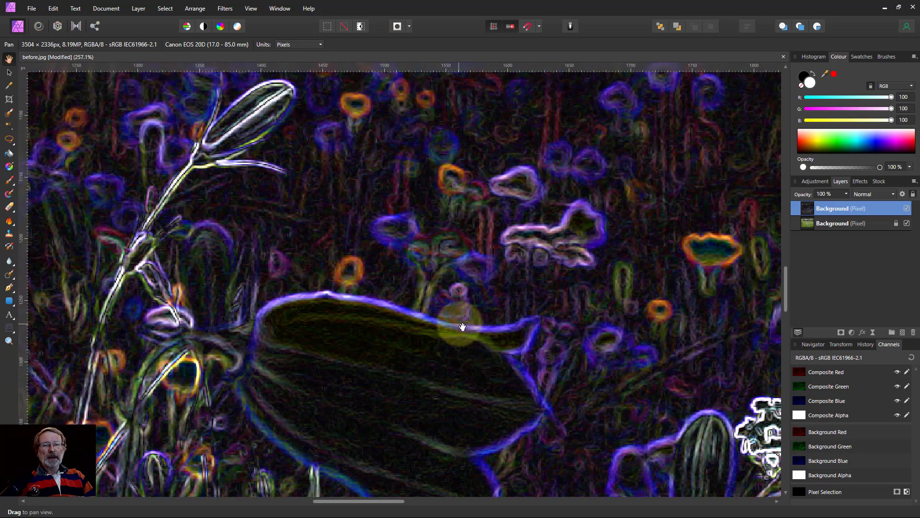
pyautogui.scroll(-1, 463, 319)
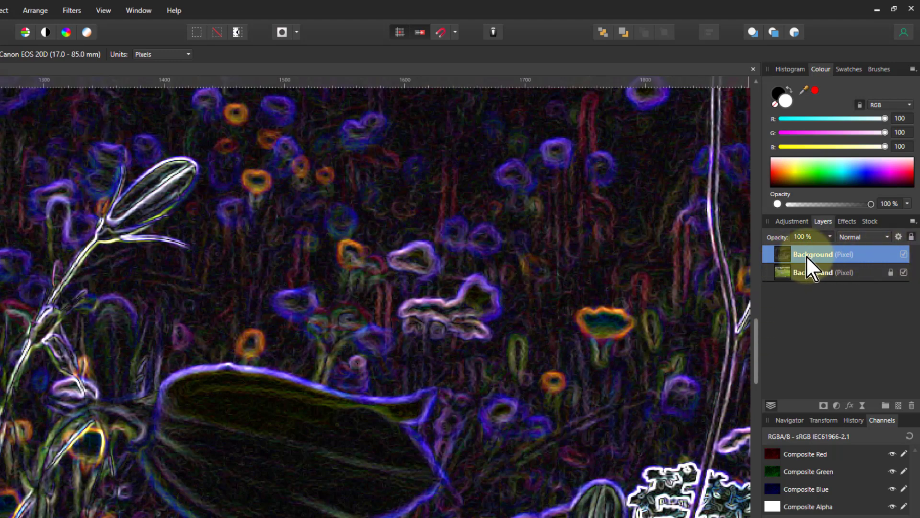
# - Move the edge layer below the original photo layer and select the photo layer on top
pyautogui.moveTo(786, 254); pyautogui.dragTo(783, 273)
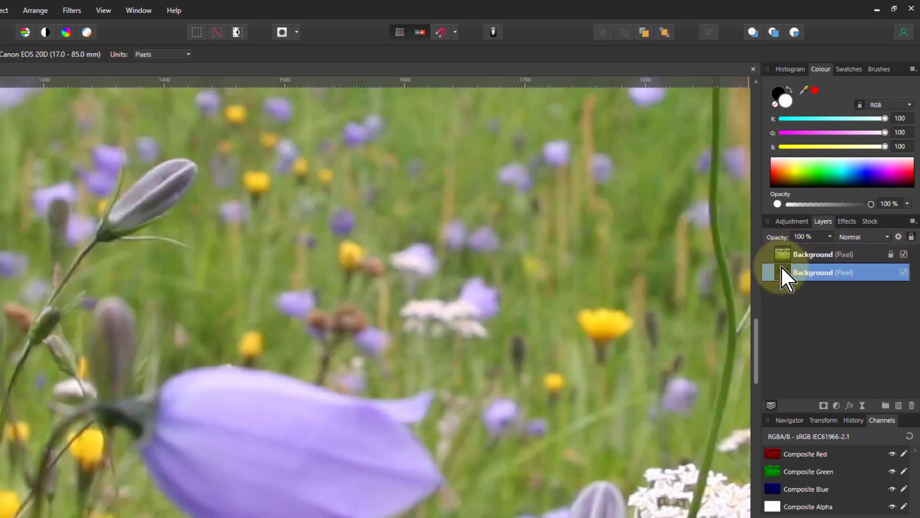
pyautogui.click(784, 253)
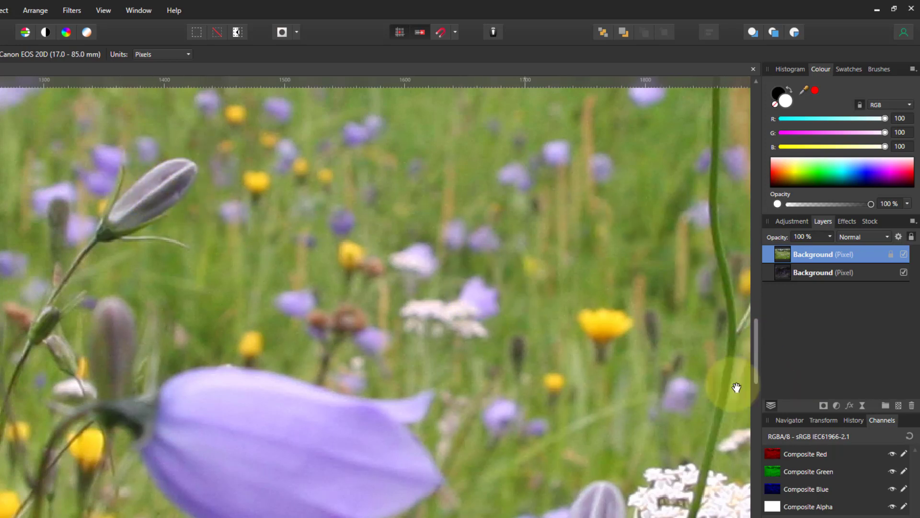
# - Add a live Gaussian Blur with Preserve Alpha, Difference blend mode and 1 px radius
pyautogui.click(862, 405)
pyautogui.click(839, 10)
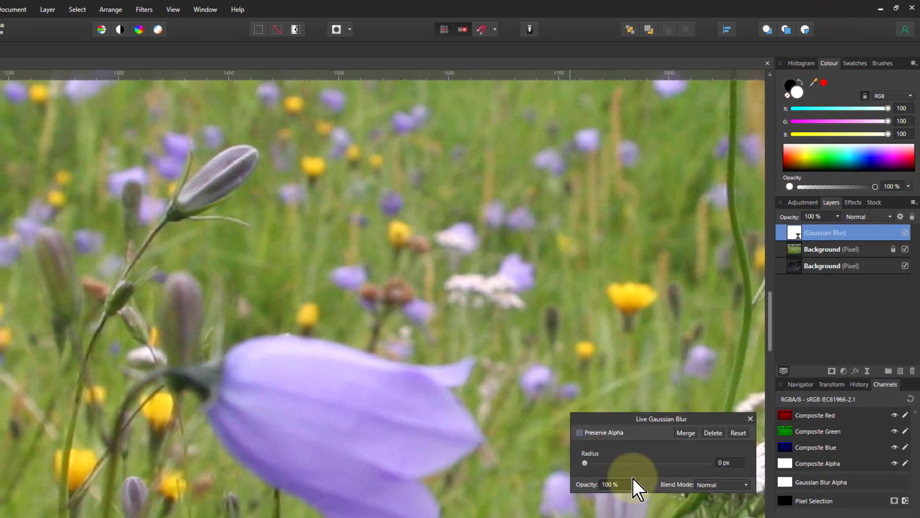
pyautogui.moveTo(586, 465); pyautogui.dragTo(619, 464)
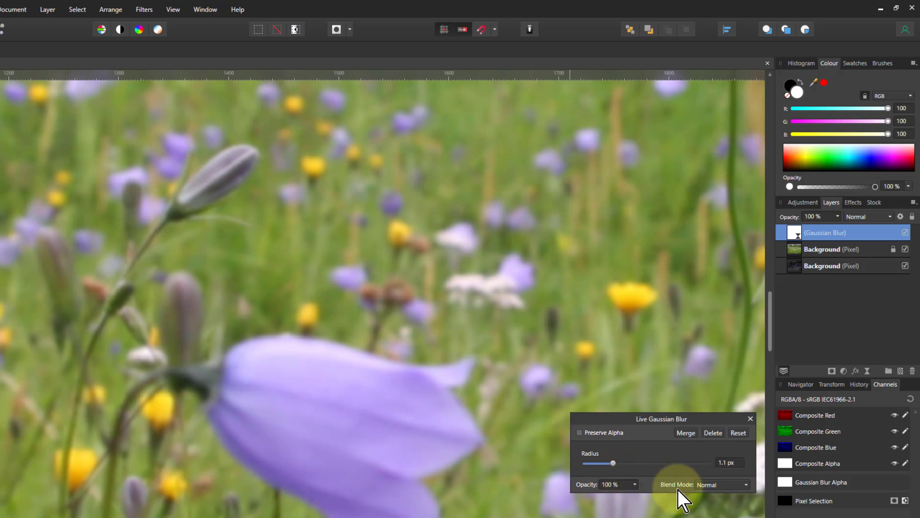
pyautogui.click(579, 432)
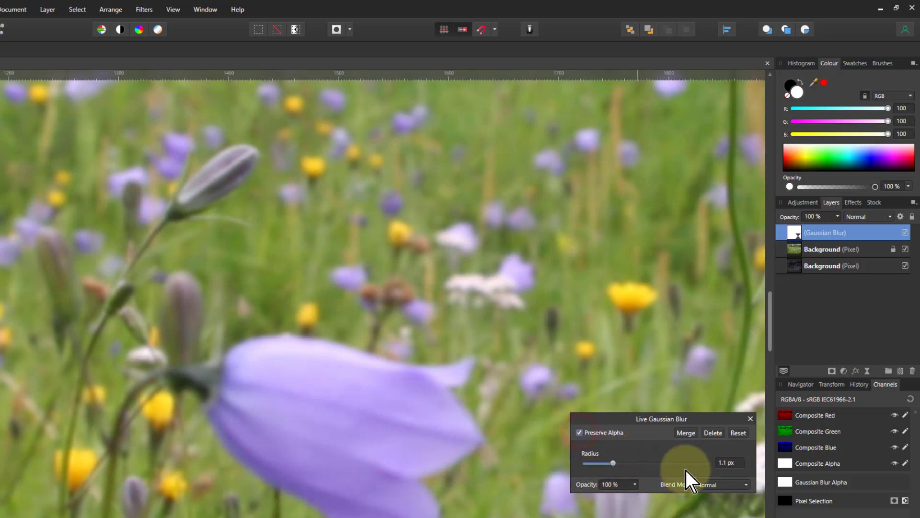
pyautogui.click(711, 488)
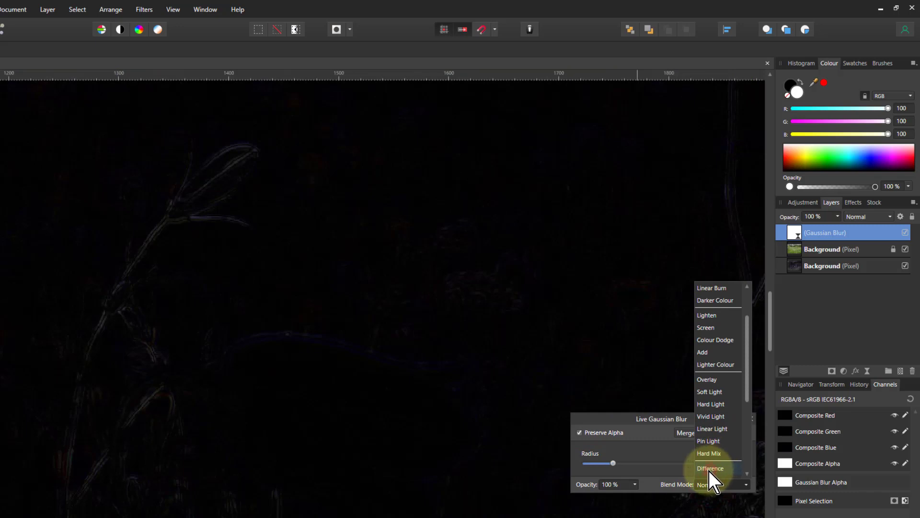
pyautogui.click(711, 469)
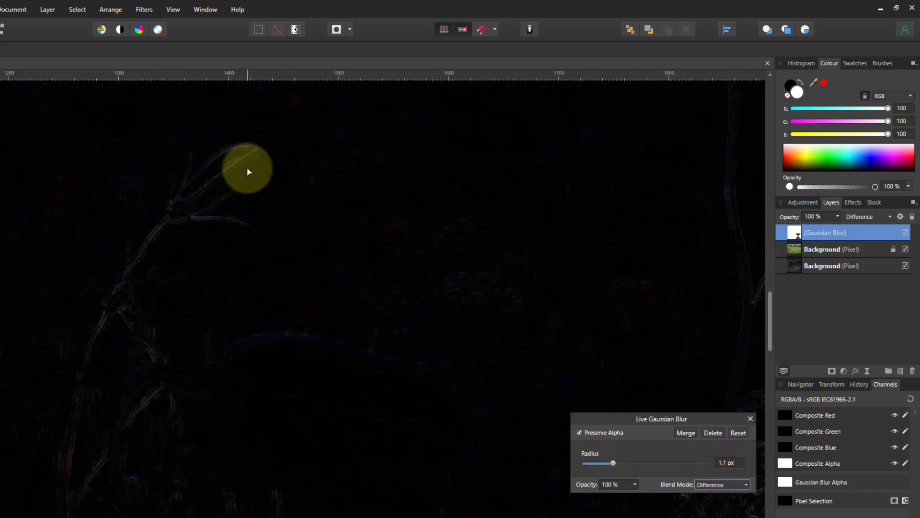
pyautogui.scroll(2, 248, 169)
pyautogui.scroll(2, 206, 179)
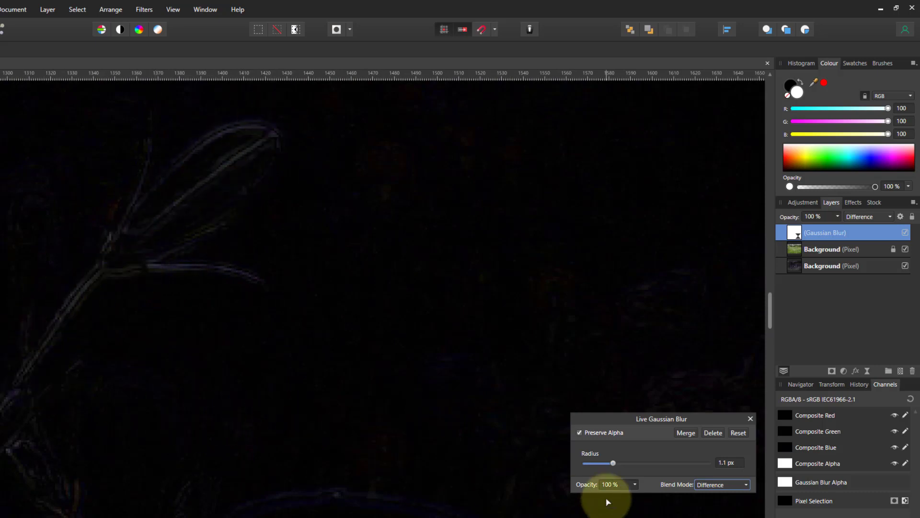
pyautogui.moveTo(613, 463)
pyautogui.mouseDown()
pyautogui.moveTo(600, 465)
pyautogui.moveTo(634, 465)
pyautogui.moveTo(612, 464)
pyautogui.mouseUp()
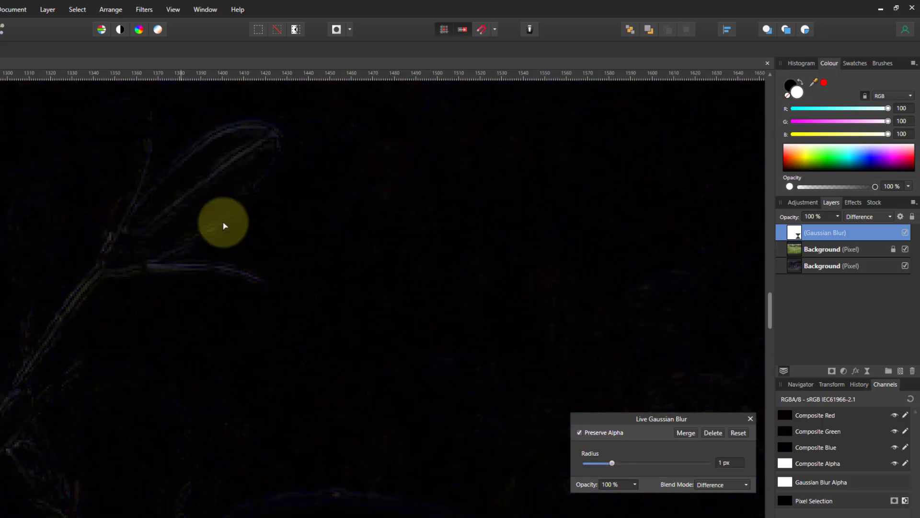
pyautogui.scroll(-1, 330, 422)
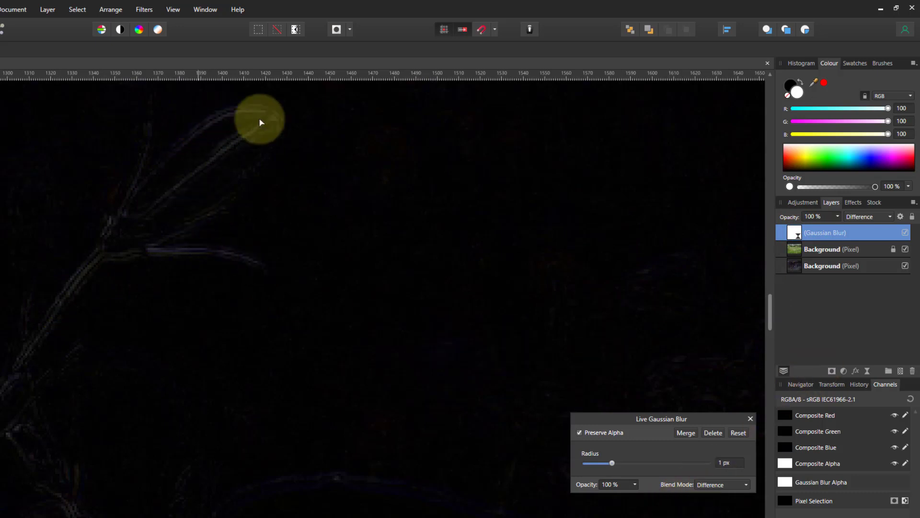
# - Add a Levels adjustment using the Grey colour model with White Level lowered to 13%
pyautogui.click(845, 373)
pyautogui.click(826, 107)
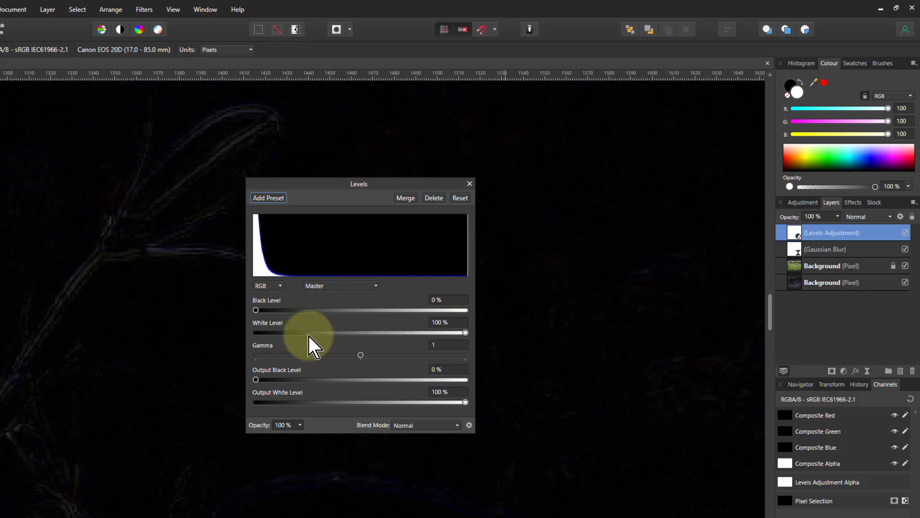
pyautogui.moveTo(467, 335); pyautogui.dragTo(295, 340)
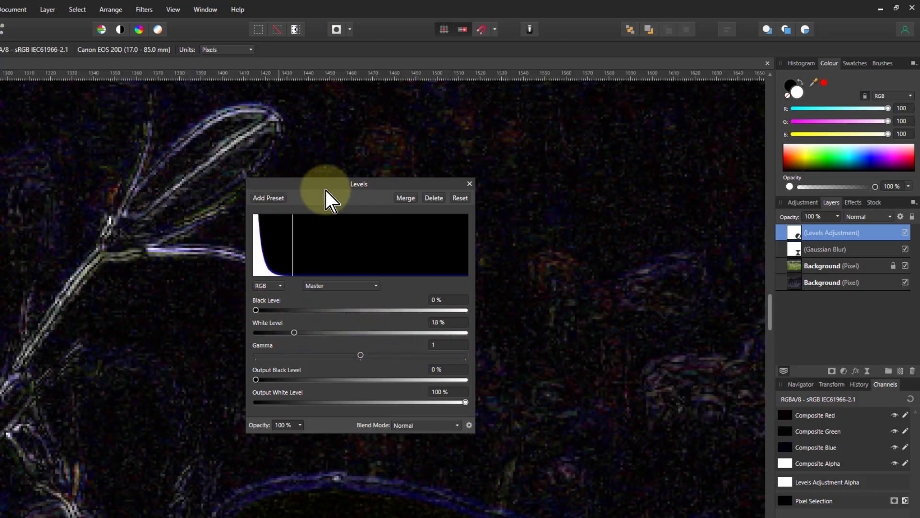
pyautogui.moveTo(402, 187); pyautogui.dragTo(636, 189)
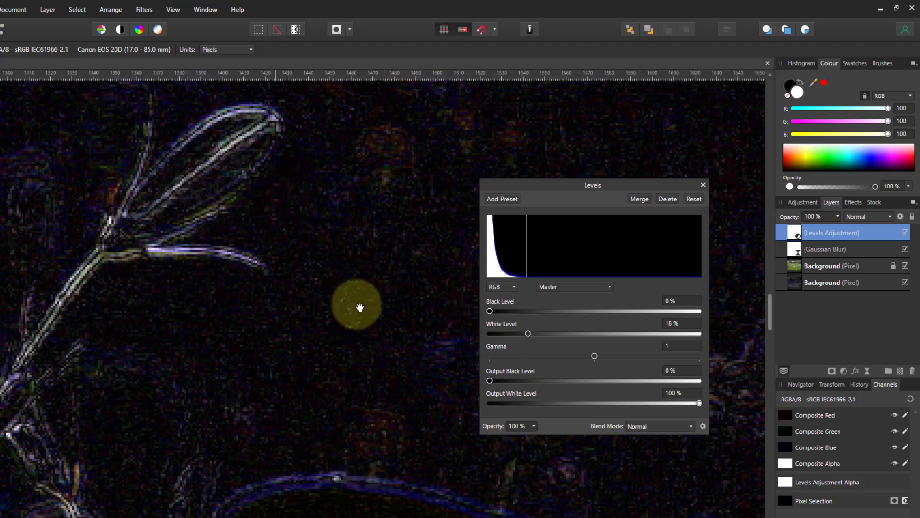
pyautogui.click(499, 289)
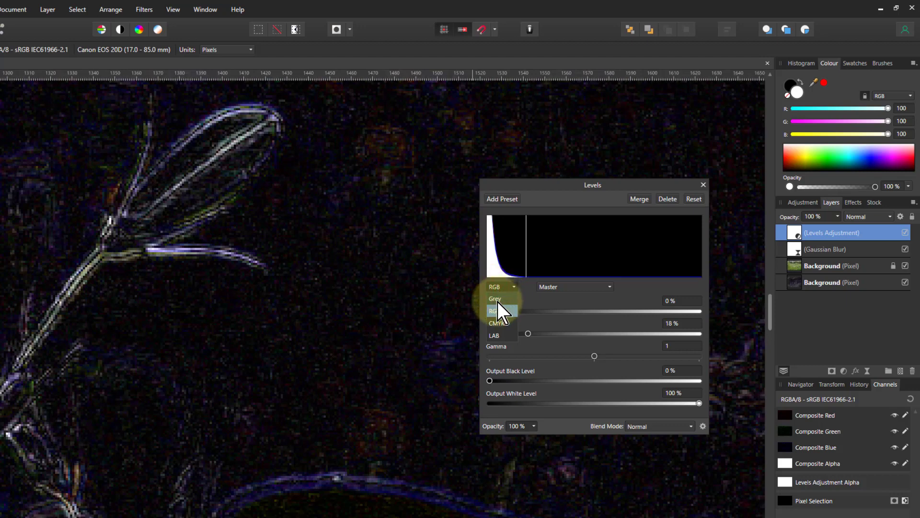
pyautogui.click(497, 300)
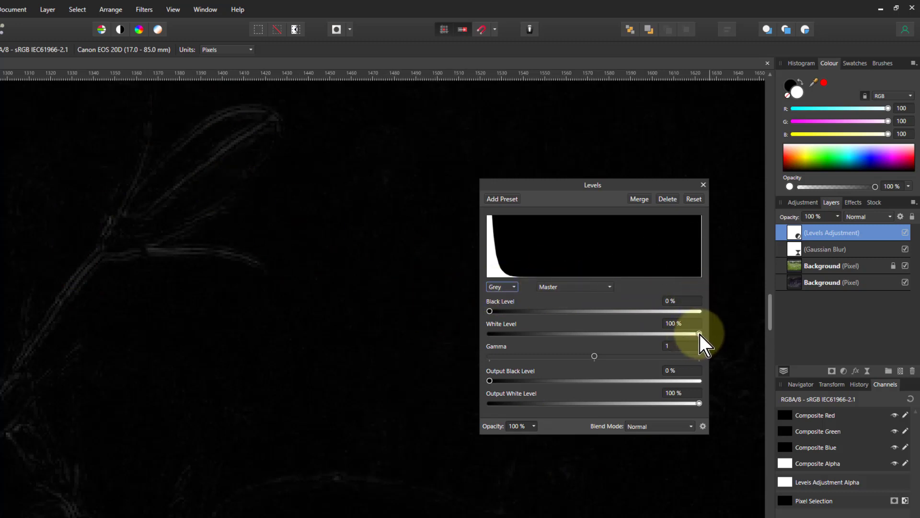
pyautogui.moveTo(699, 334); pyautogui.dragTo(516, 341)
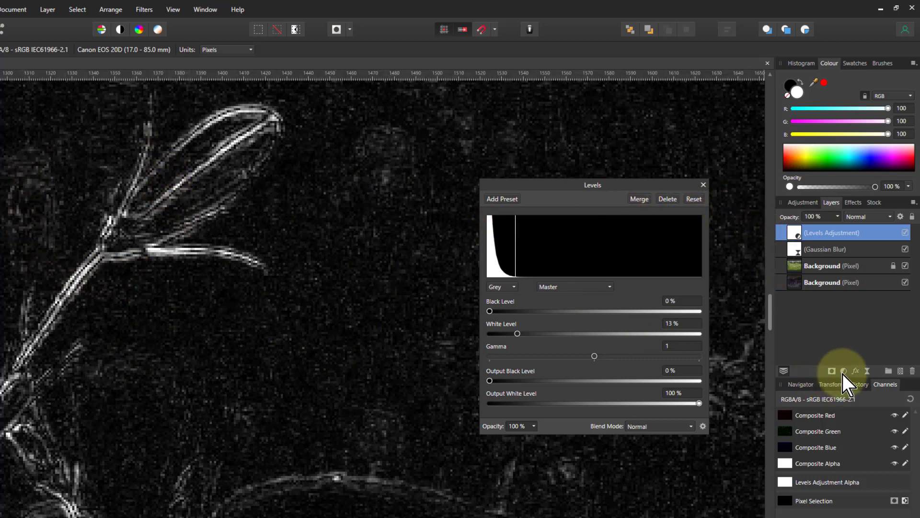
# - Add a live Denoise with Luminance 100% and Luminance Detail 0%
pyautogui.click(868, 371)
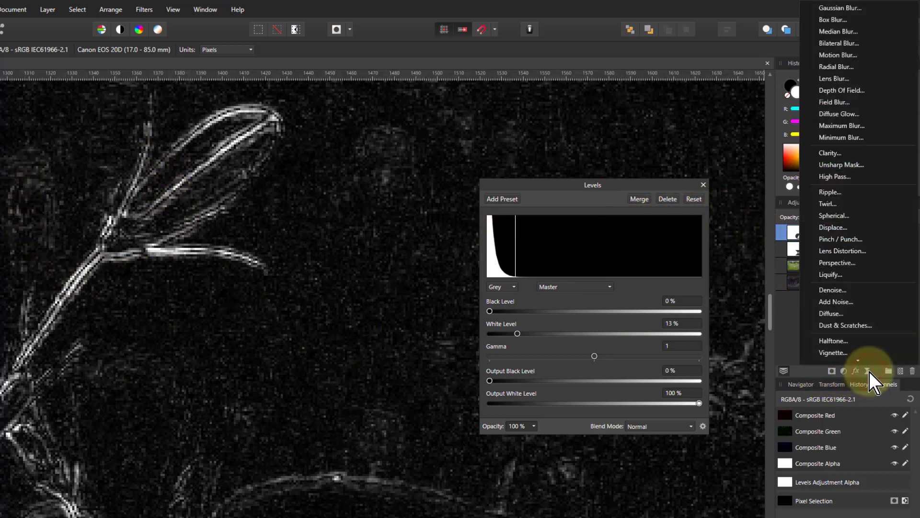
pyautogui.click(835, 291)
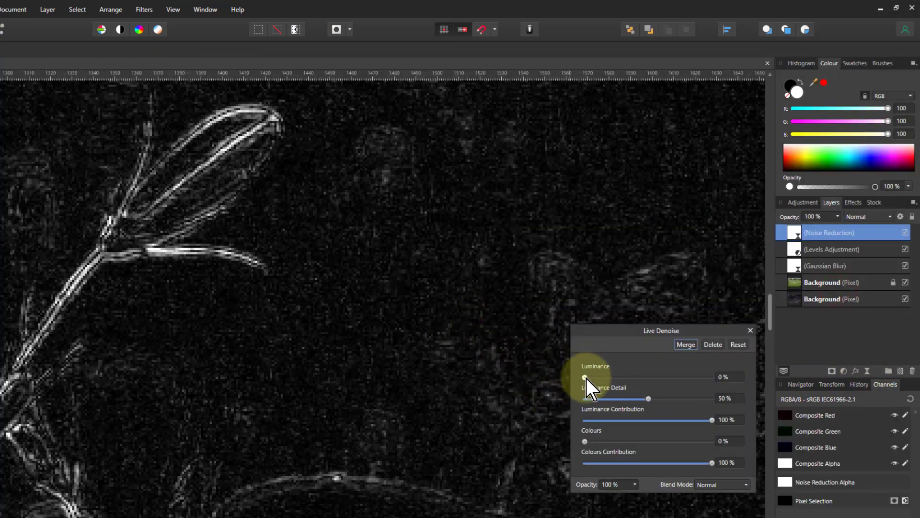
pyautogui.moveTo(586, 378); pyautogui.dragTo(688, 377)
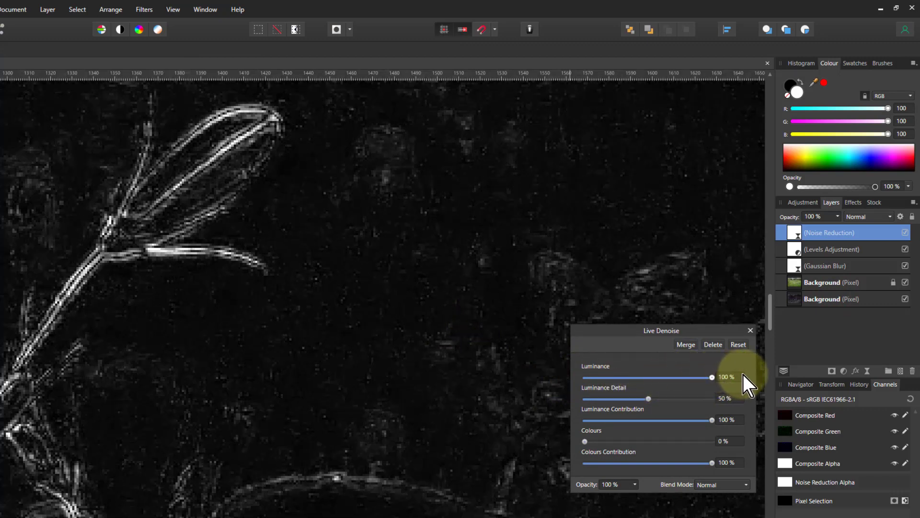
pyautogui.moveTo(644, 404); pyautogui.dragTo(597, 401)
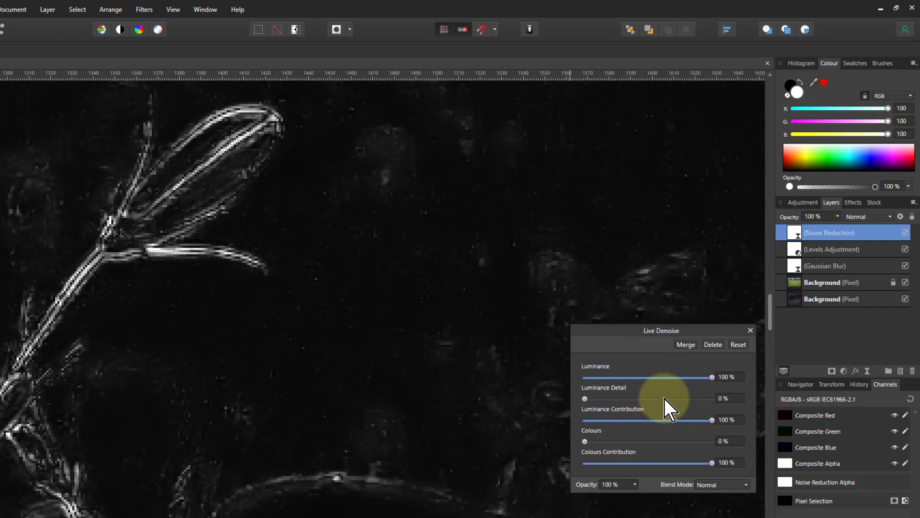
pyautogui.click(751, 330)
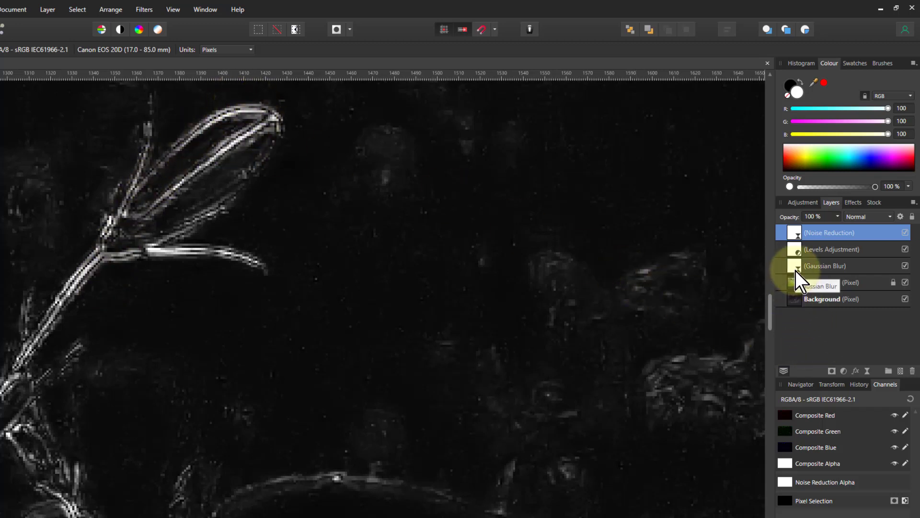
# - Add a live Gaussian Blur with a 0.5 px radius to soften the edge mask
pyautogui.click(869, 371)
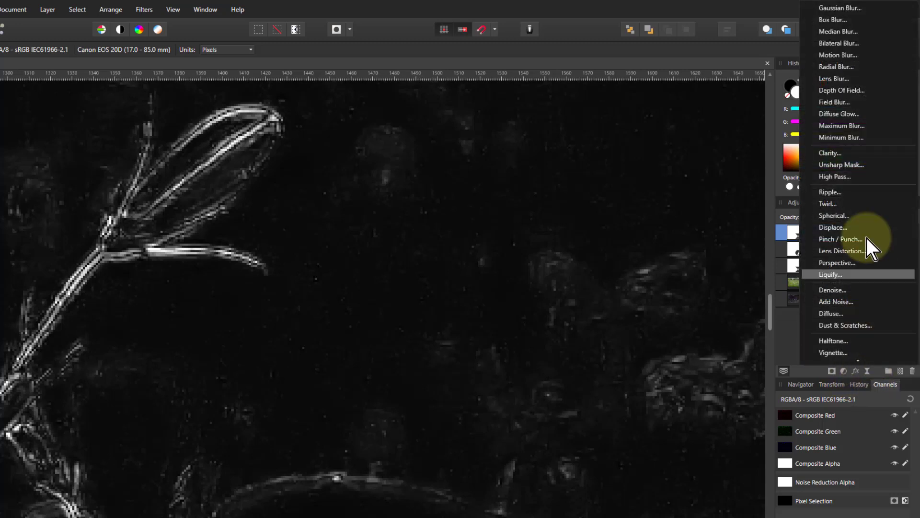
pyautogui.click(842, 12)
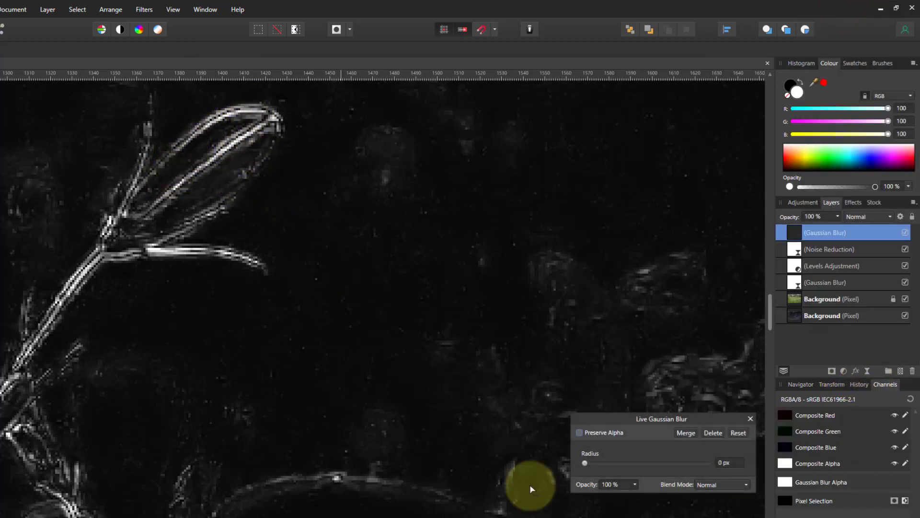
pyautogui.moveTo(585, 469); pyautogui.dragTo(598, 469)
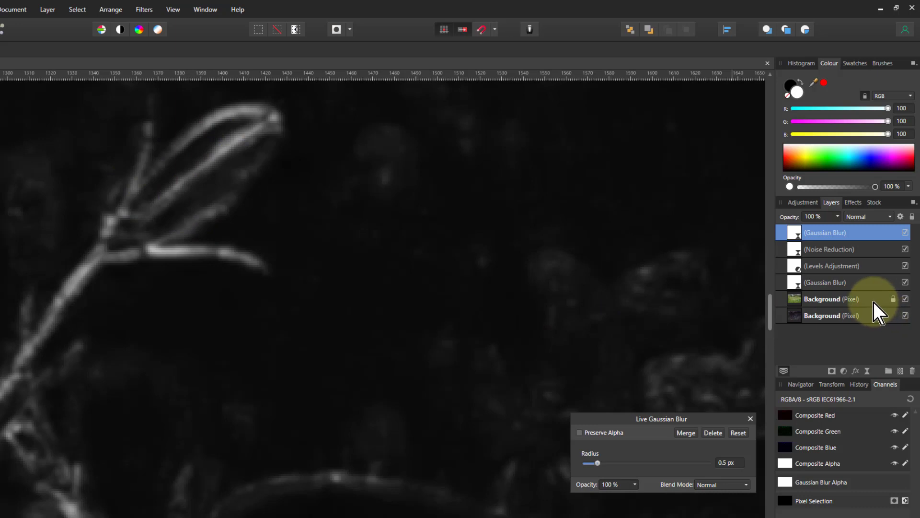
pyautogui.click(843, 371)
# - Add a Levels adjustment with White Level 49% and Black Level 5%
pyautogui.click(811, 111)
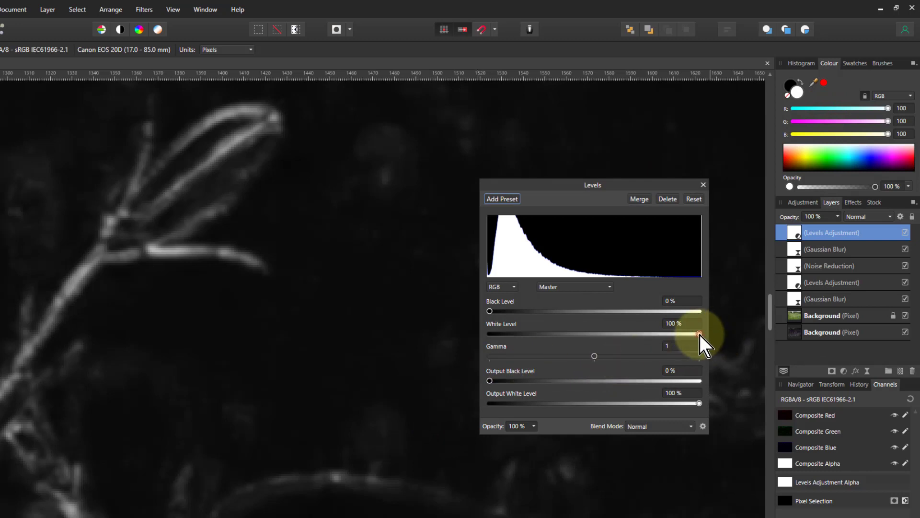
pyautogui.moveTo(699, 333); pyautogui.dragTo(593, 339)
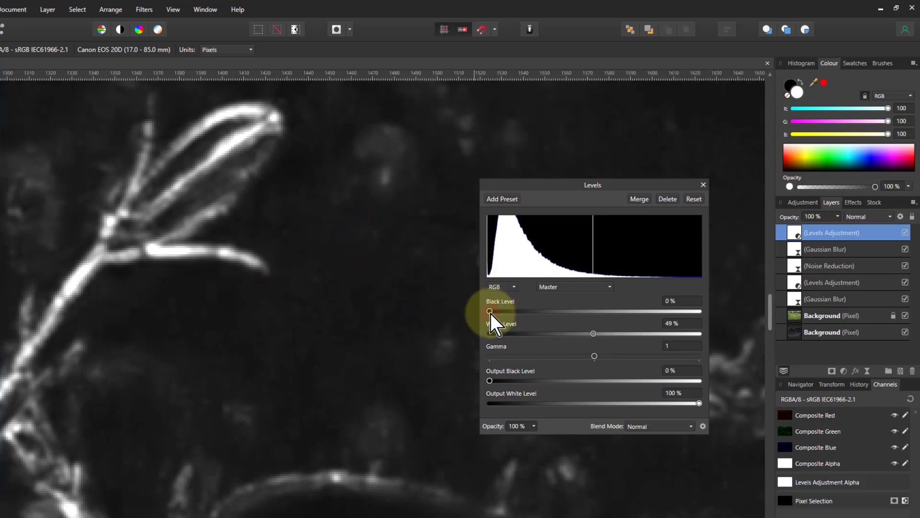
pyautogui.moveTo(490, 314); pyautogui.dragTo(501, 311)
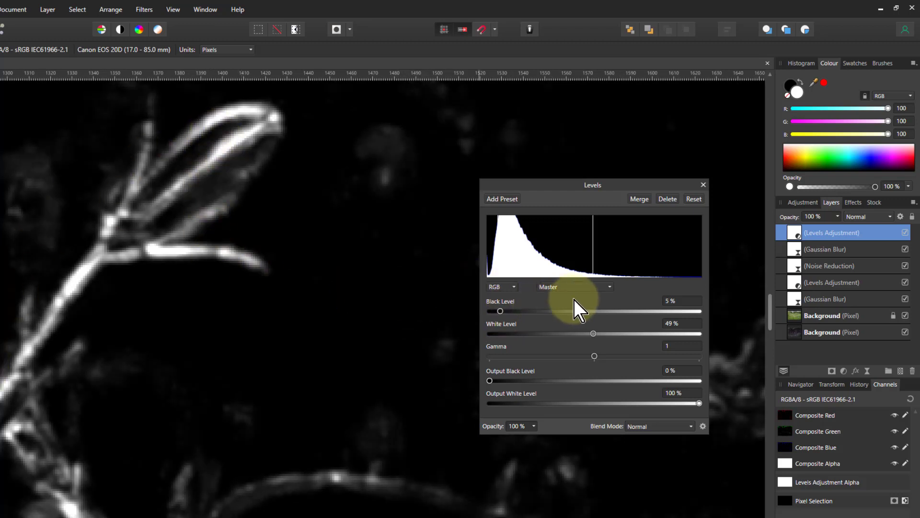
pyautogui.click(703, 185)
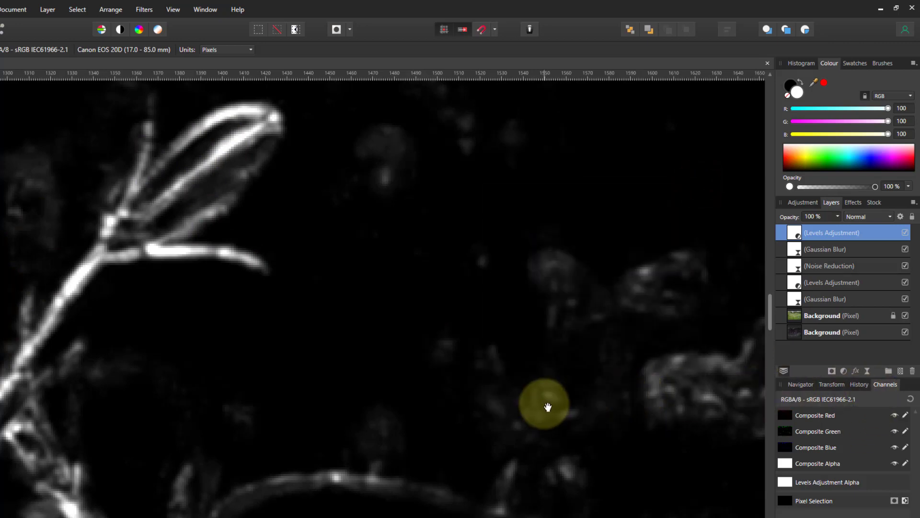
# - Zoom to fit and create a Spare Channel from the Composite Red channel
pyautogui.hotkey('ctrl', '0')
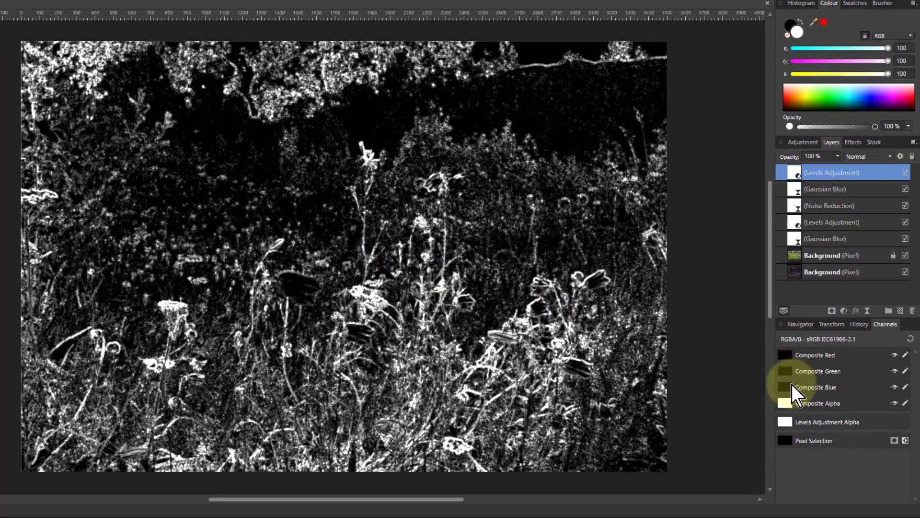
pyautogui.rightClick(787, 357)
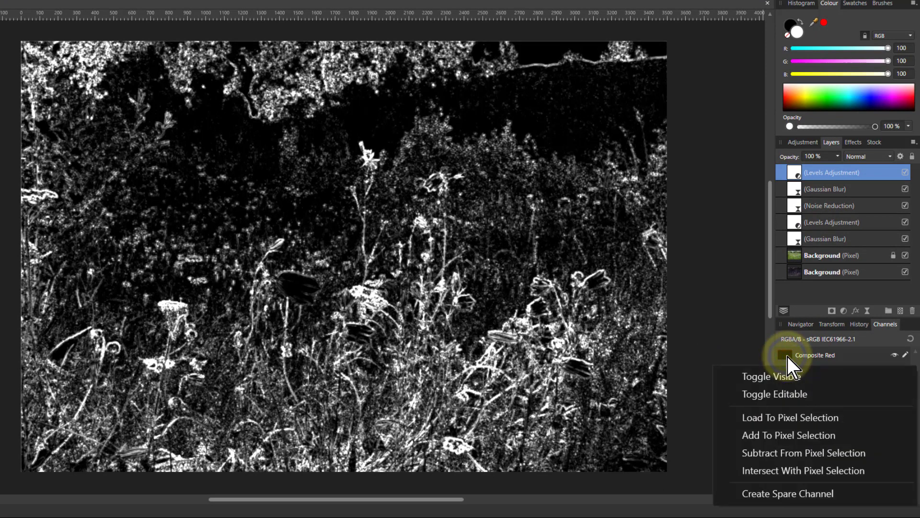
pyautogui.click(784, 493)
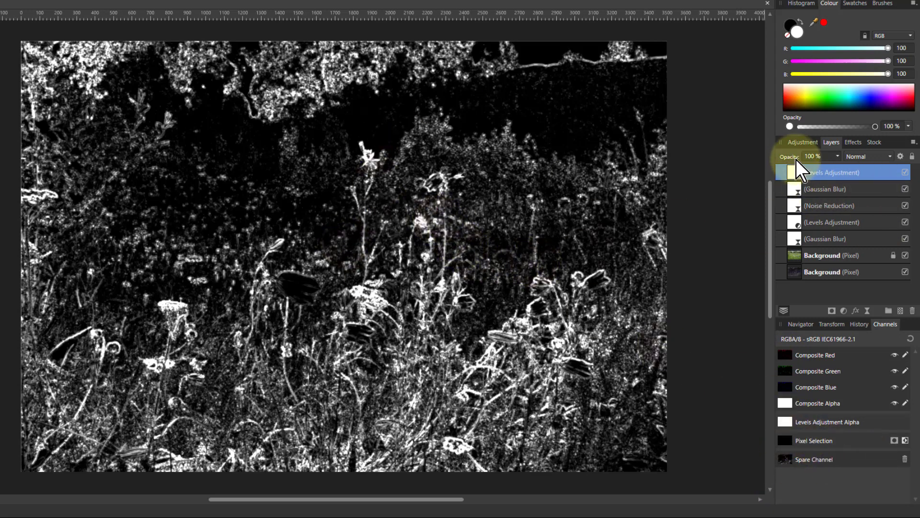
# - Move the five mask adjustments below the Background layers, then zoom in on the bud and stem
pyautogui.keyDown('shift'); pyautogui.click(836, 240); pyautogui.keyUp('shift')
pyautogui.moveTo(809, 229); pyautogui.dragTo(797, 279)
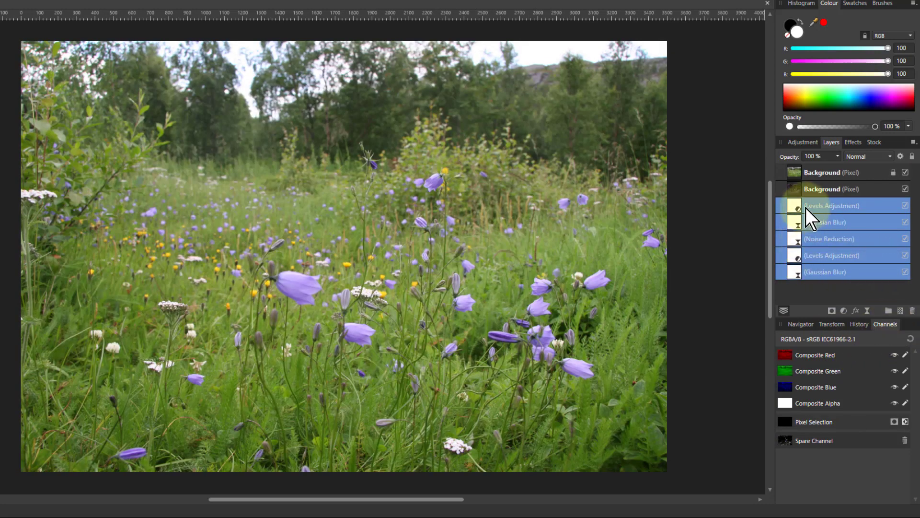
pyautogui.click(798, 175)
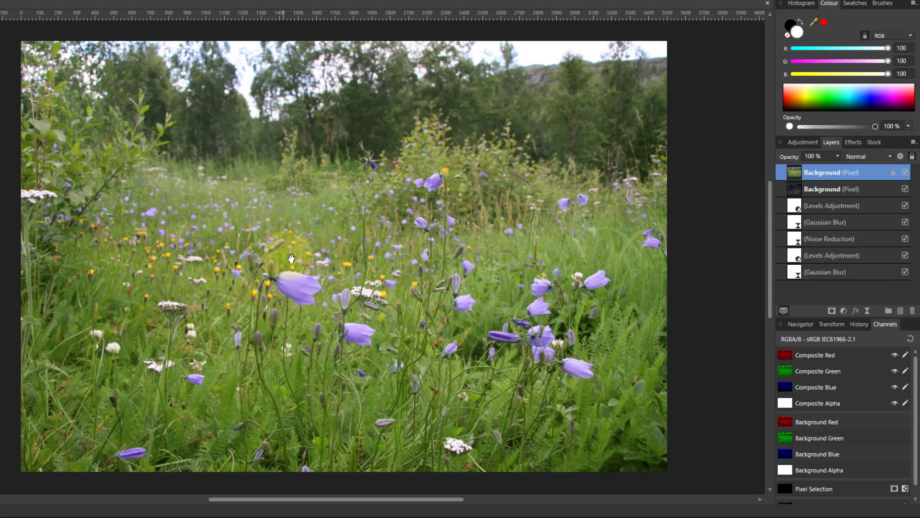
pyautogui.scroll(5, 291, 258)
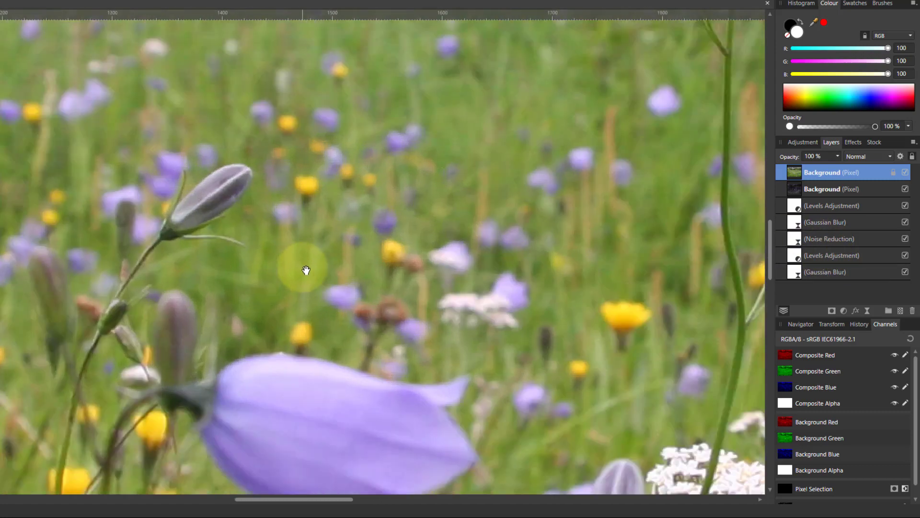
pyautogui.scroll(1, 305, 269)
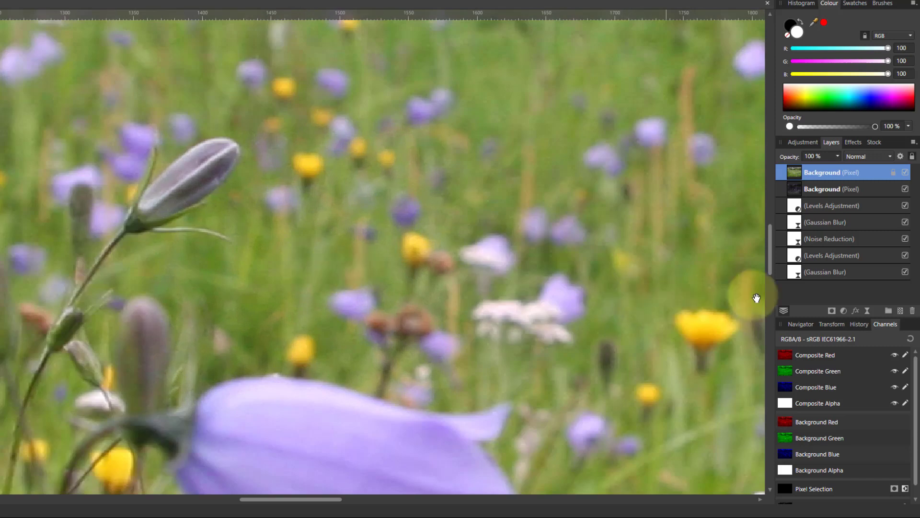
# - Add a live Unsharp Mask filter with 1 px radius, factor 2.8 and 0% threshold
pyautogui.click(867, 310)
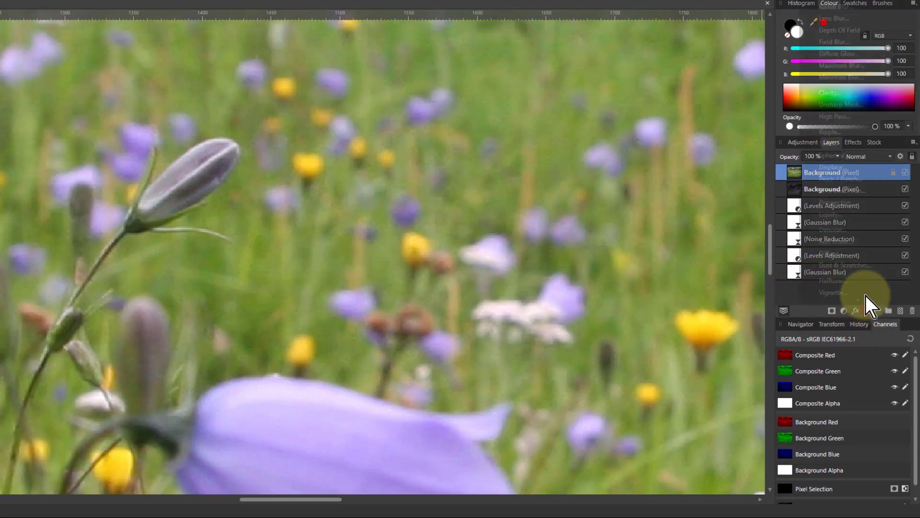
pyautogui.click(827, 107)
pyautogui.moveTo(586, 362); pyautogui.dragTo(671, 383)
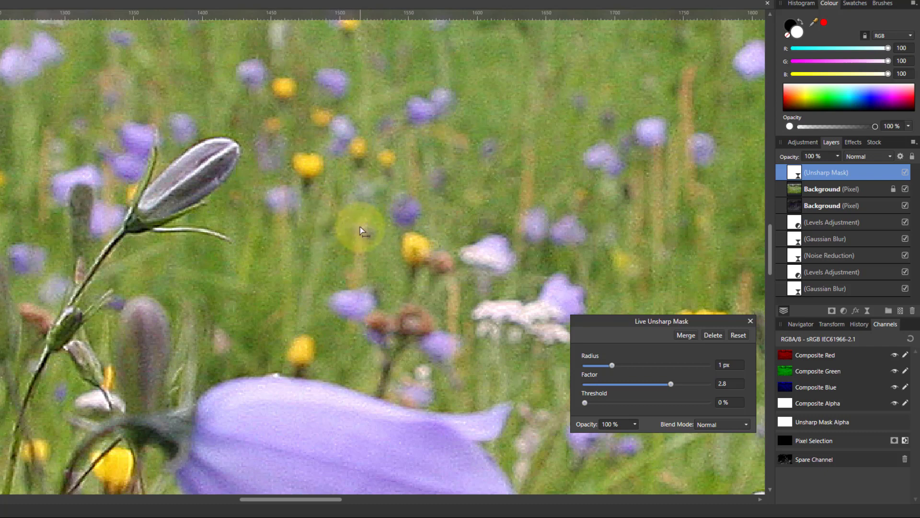
# - Load the Spare Channel into the Unsharp Mask's alpha and compare sharpening on and off
pyautogui.rightClick(787, 462)
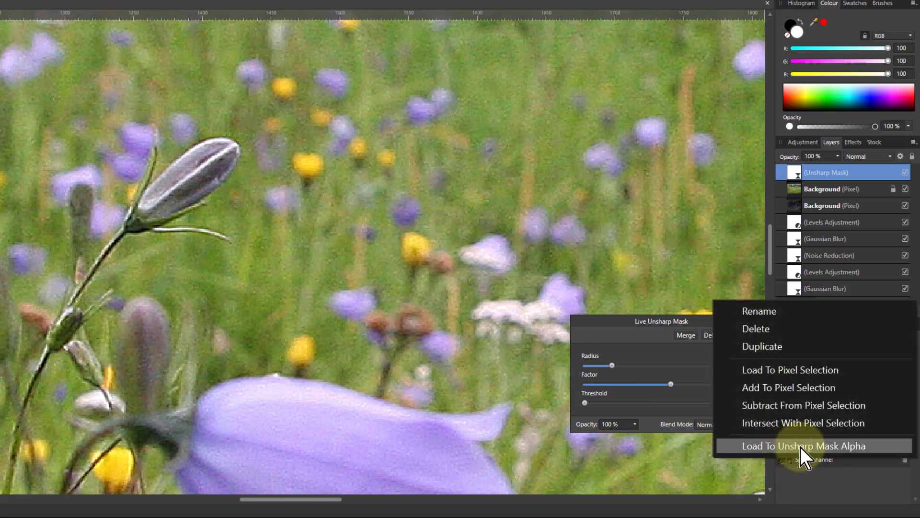
pyautogui.click(801, 446)
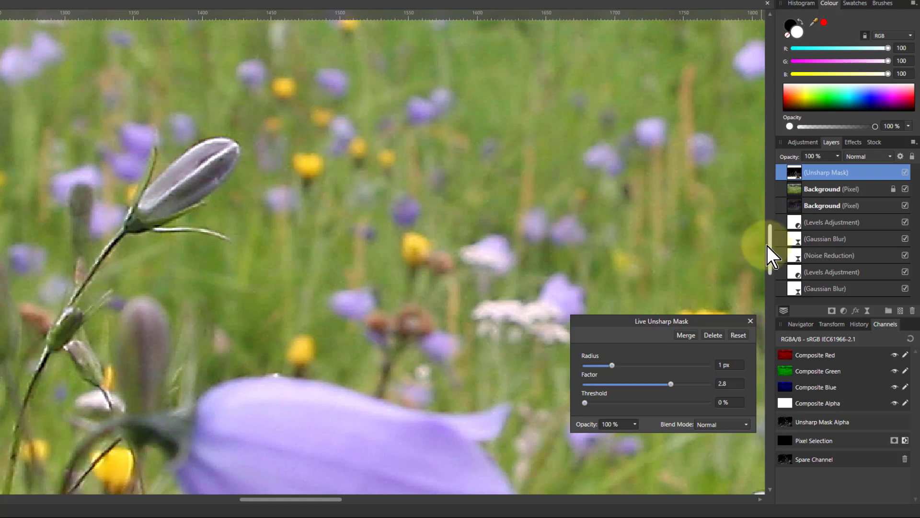
pyautogui.click(905, 173)
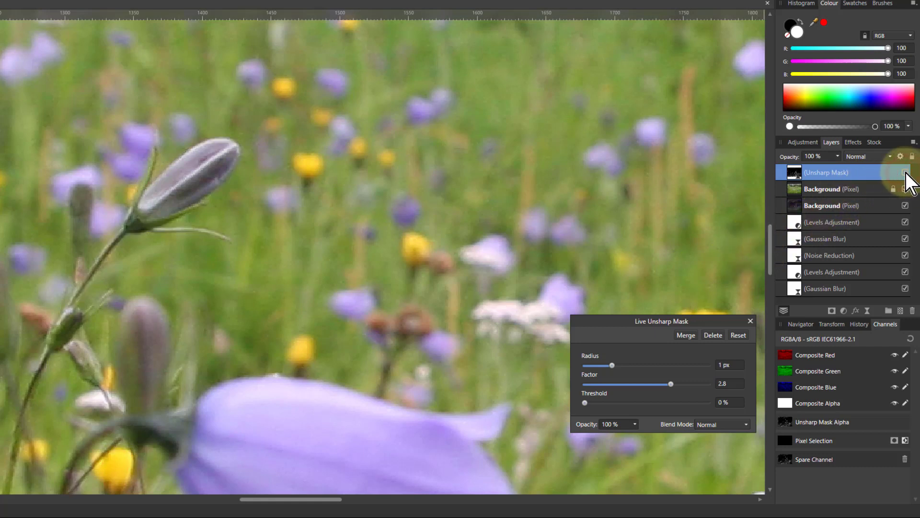
pyautogui.click(905, 172)
# - Close the Unsharp Mask settings and leave the sharpening layer hidden
pyautogui.click(905, 172)
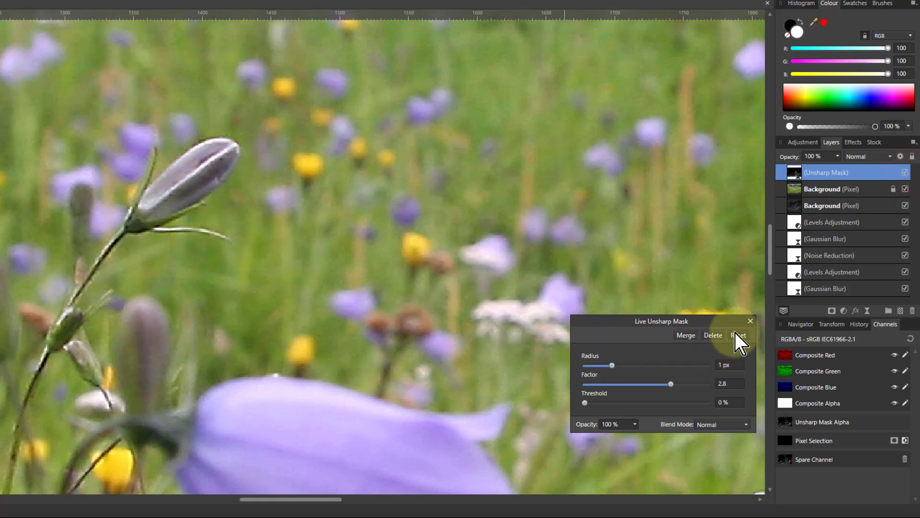
pyautogui.click(750, 321)
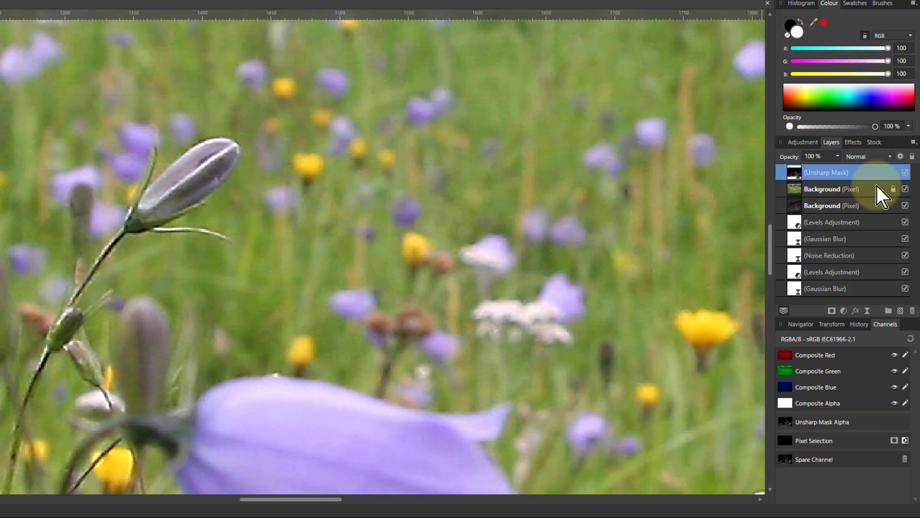
pyautogui.click(905, 173)
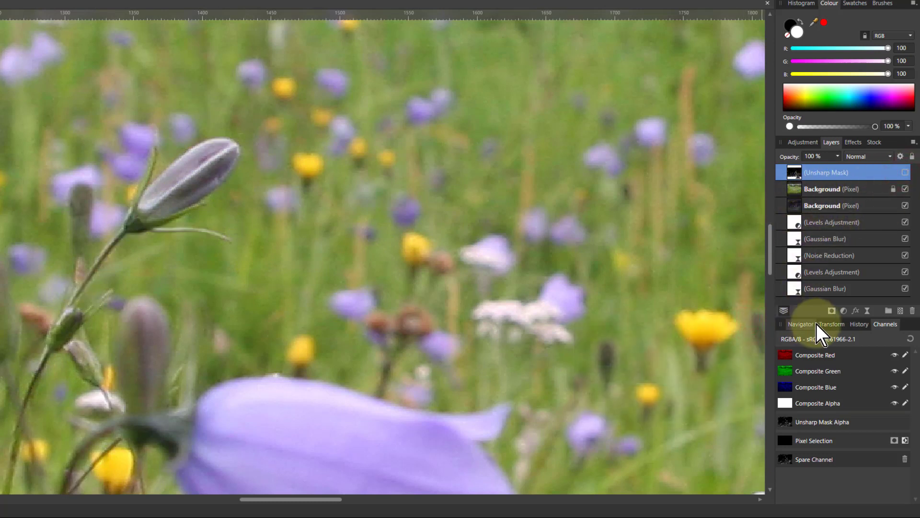
# - Add a Recolour adjustment masked to the stem edges by the Spare Channel
pyautogui.click(845, 311)
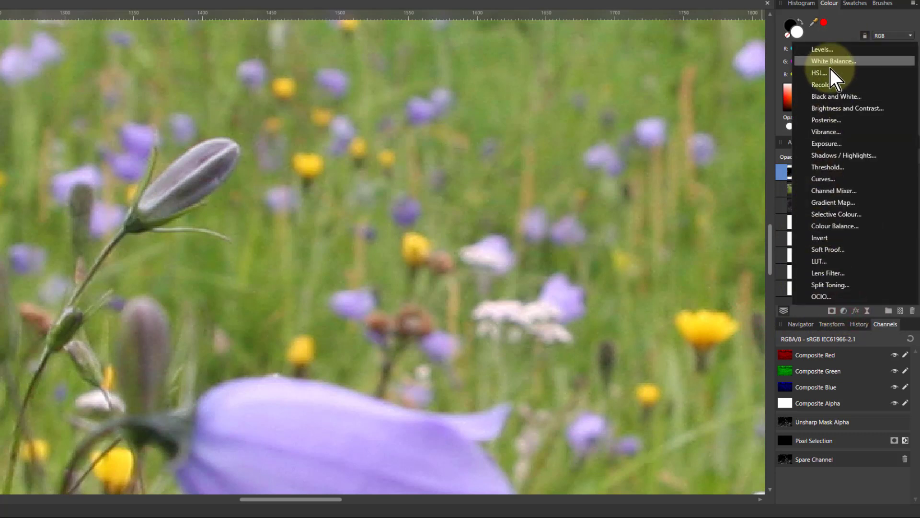
pyautogui.click(827, 85)
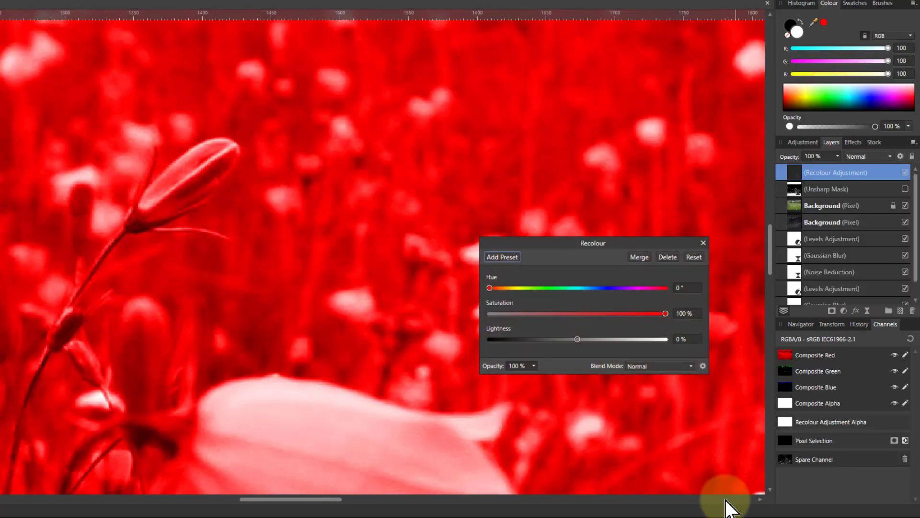
pyautogui.rightClick(787, 459)
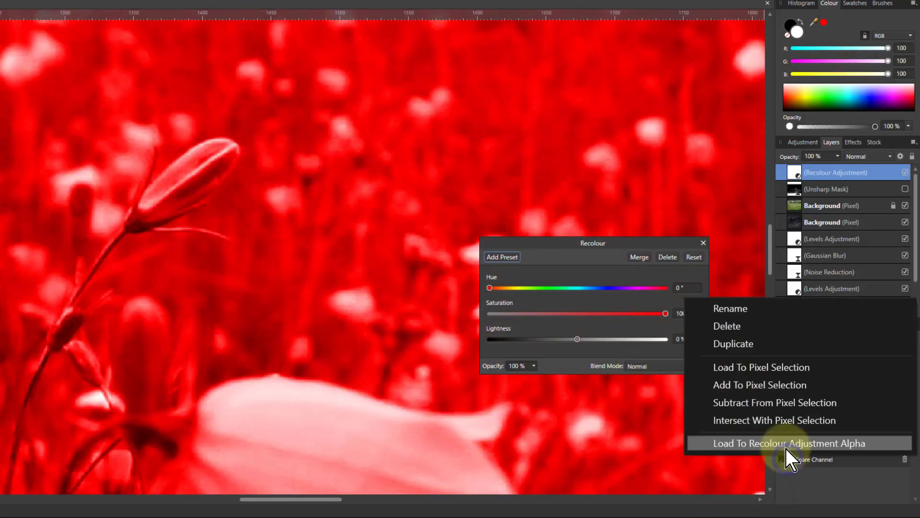
pyautogui.click(784, 447)
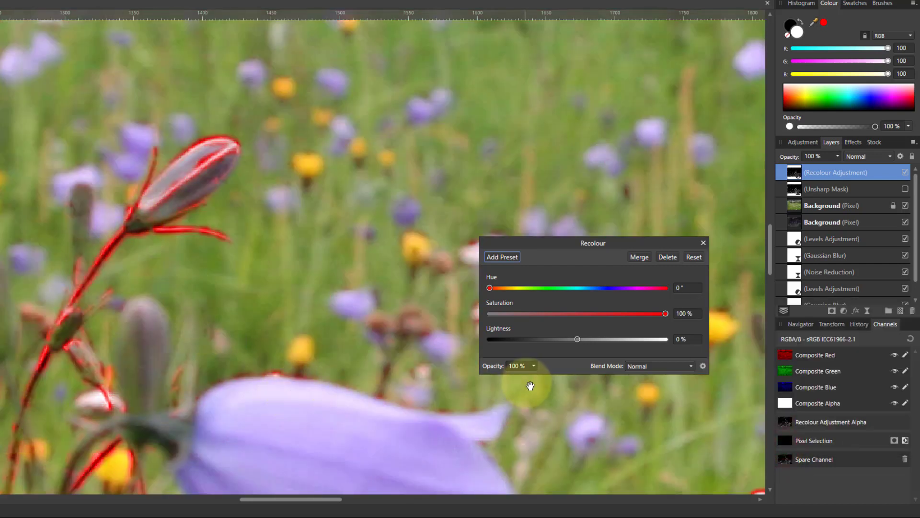
# - Set the Recolour to hue 131.3°, saturation 48%, lightness -76% and opacity 58%
pyautogui.moveTo(490, 288); pyautogui.dragTo(554, 291)
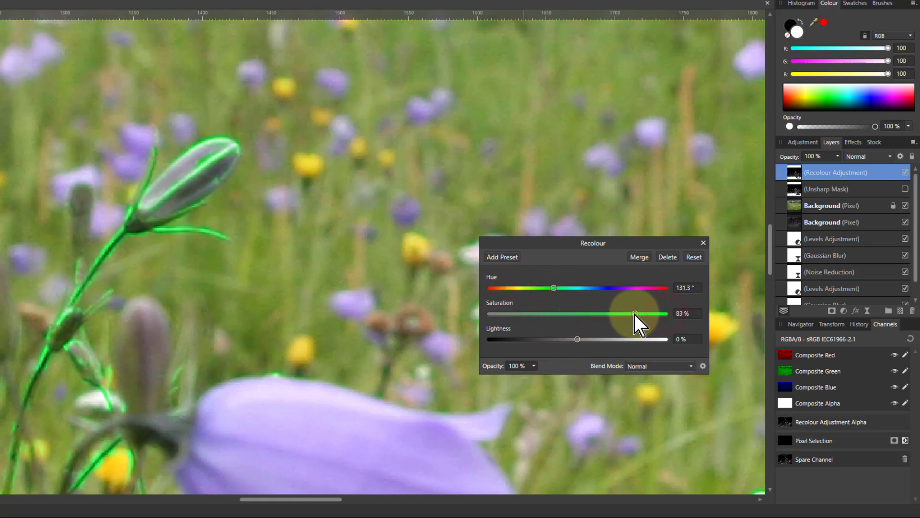
pyautogui.moveTo(634, 315); pyautogui.dragTo(608, 320)
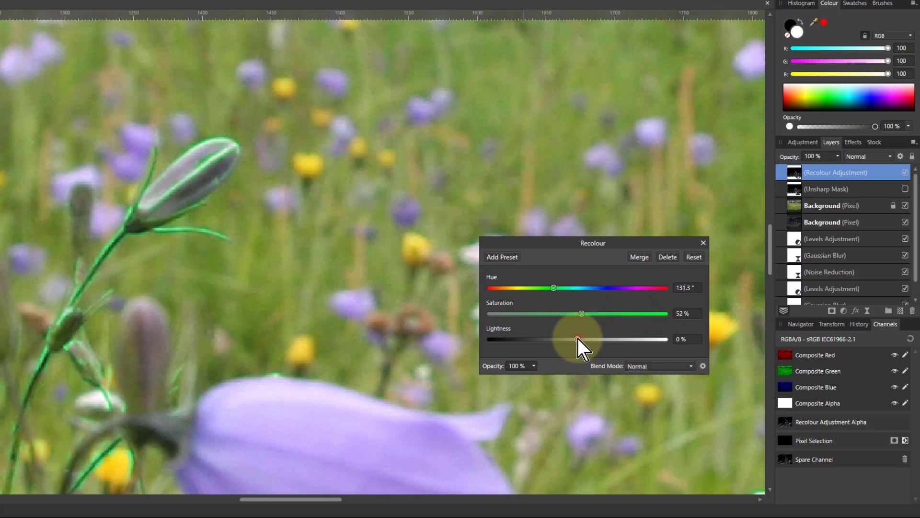
pyautogui.moveTo(574, 340); pyautogui.dragTo(511, 344)
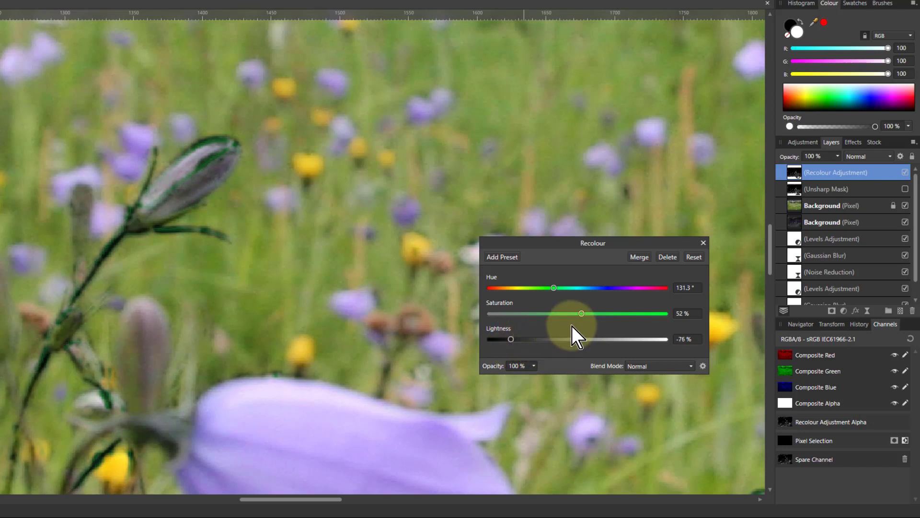
pyautogui.moveTo(583, 313); pyautogui.dragTo(574, 312)
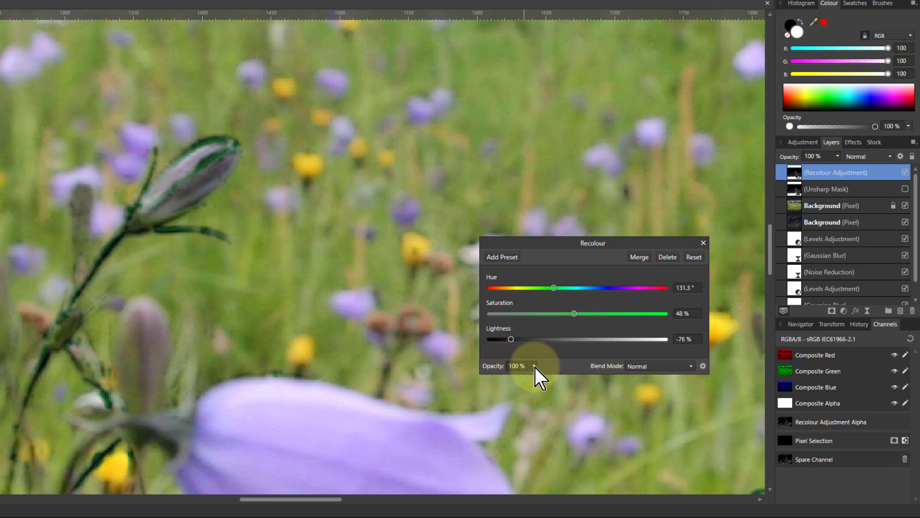
pyautogui.moveTo(533, 367); pyautogui.dragTo(504, 381)
pyautogui.hotkey('ctrl', '0')
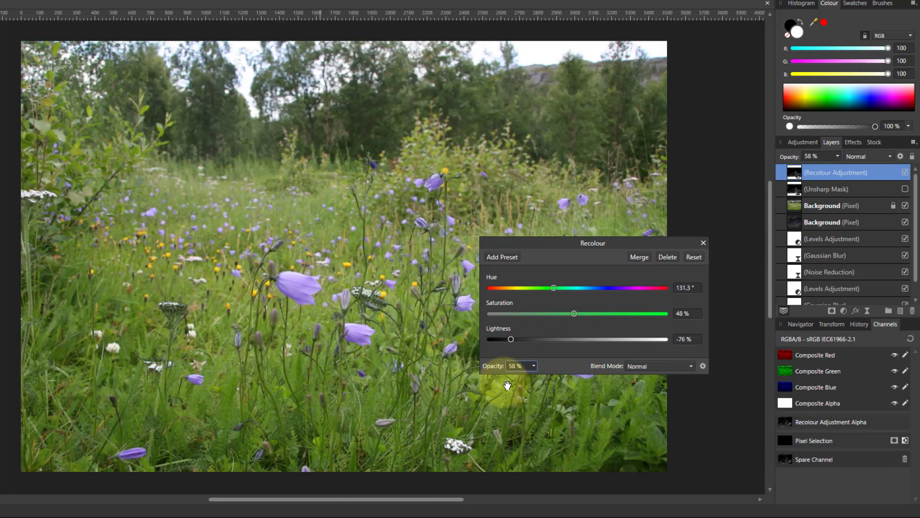
pyautogui.click(903, 172)
pyautogui.click(903, 171)
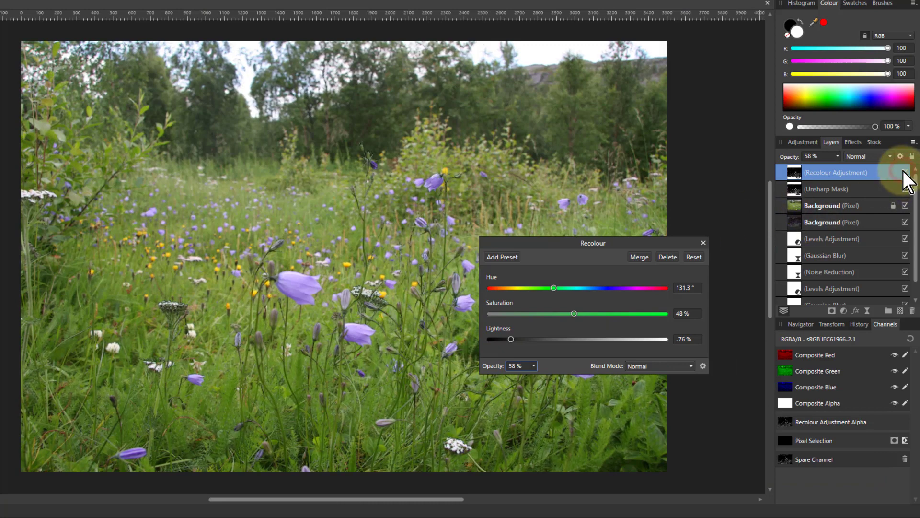
pyautogui.click(903, 171)
pyautogui.click(903, 171)
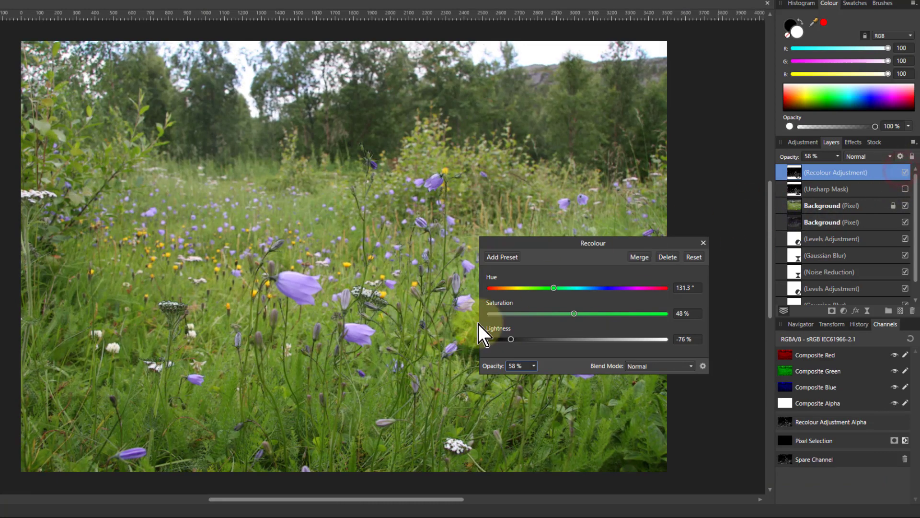